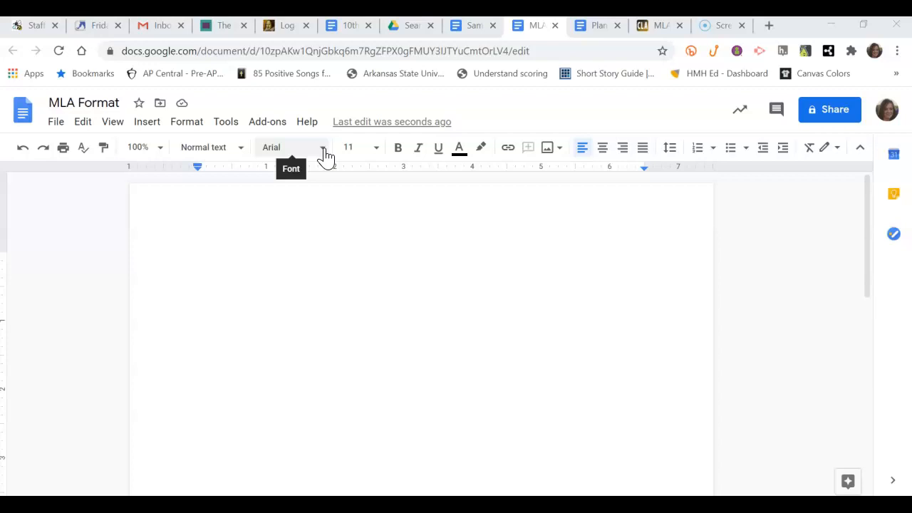
Set the document to Times New Roman, size 12, with double line spacing.
click(322, 150)
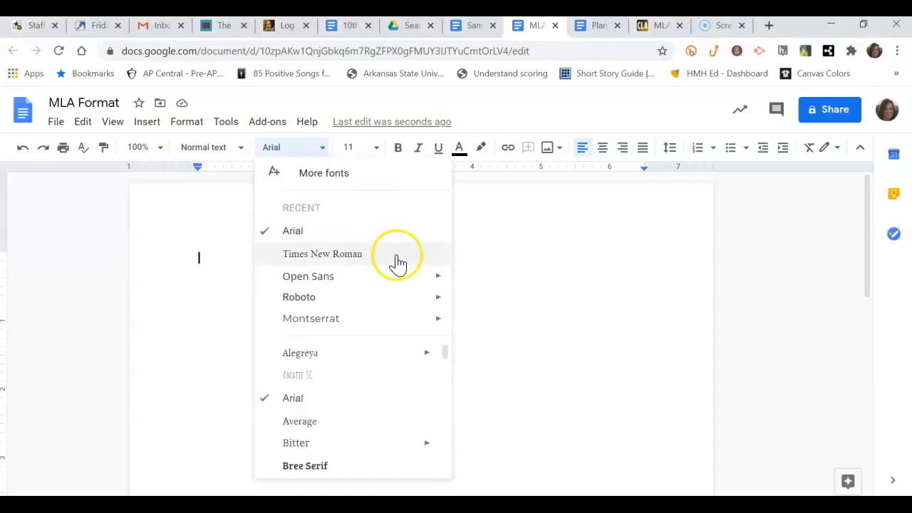
click(354, 259)
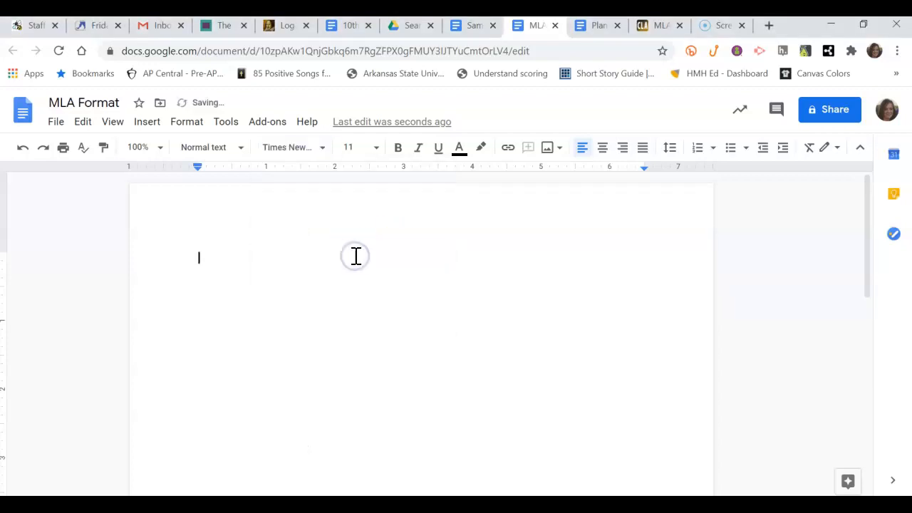
click(377, 151)
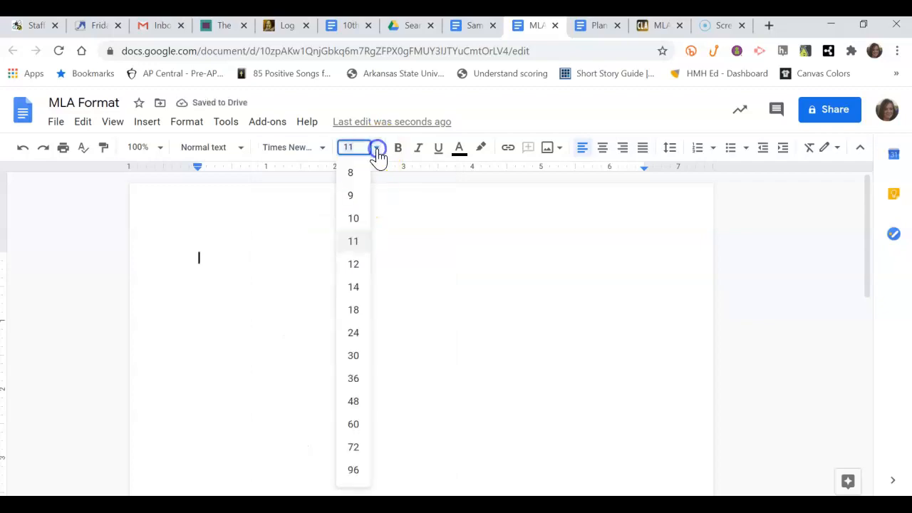
click(353, 265)
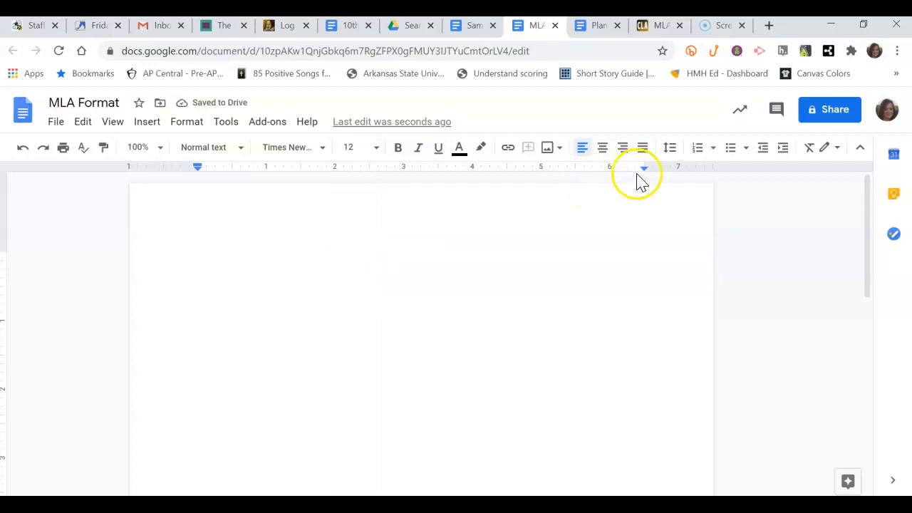
click(670, 150)
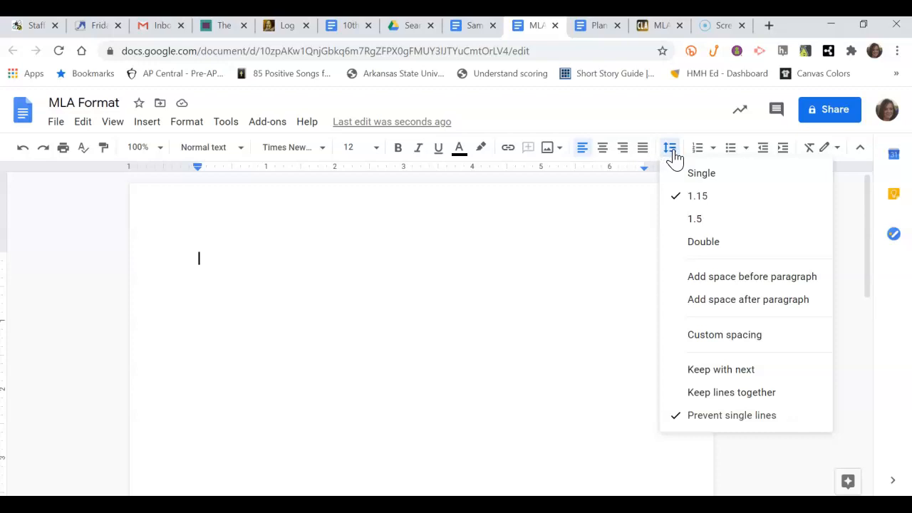
click(703, 242)
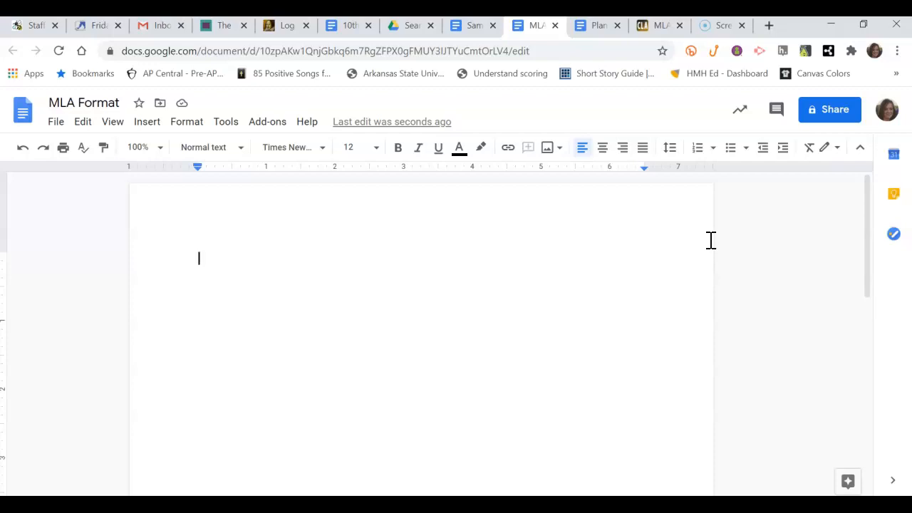
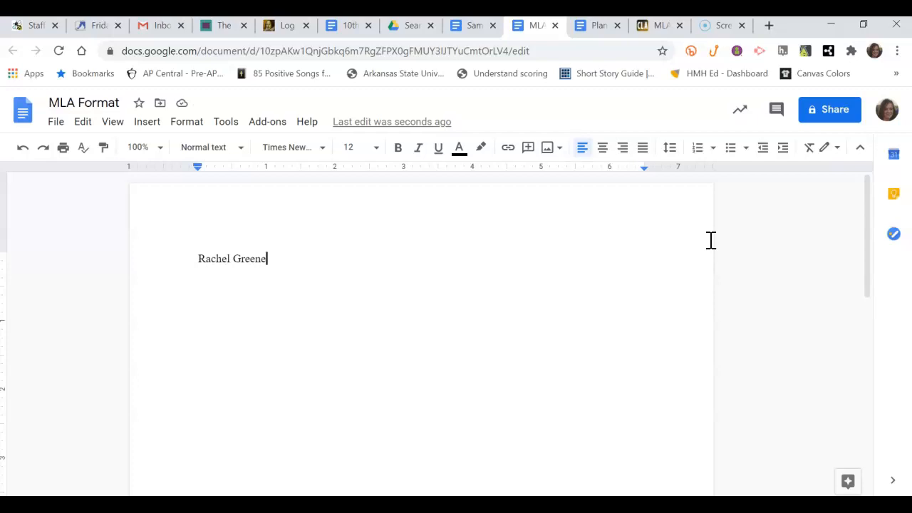
Enter the student's name, teacher's name, 'Pre-AP English 10' and '9 October 2020' on separate lines.
key(Return)
text(Mrs. Stuckey)
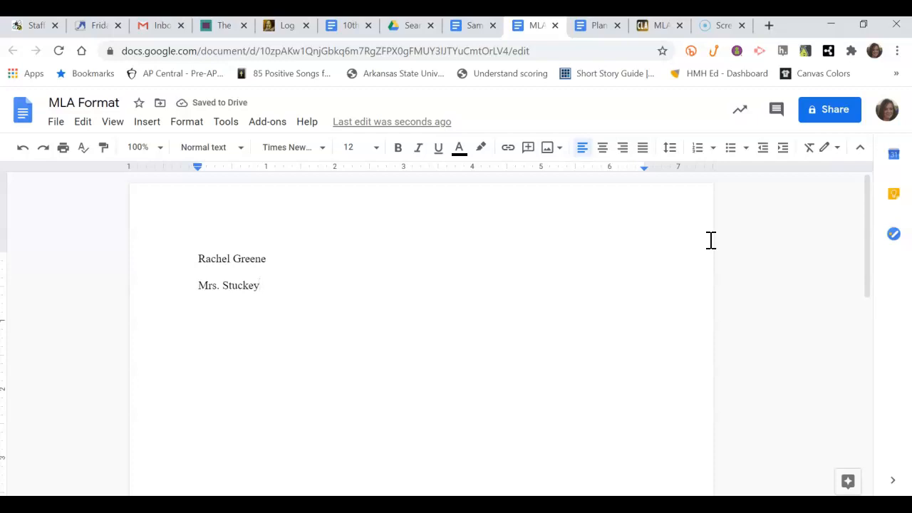
key(Return)
text(Pre-AP English)
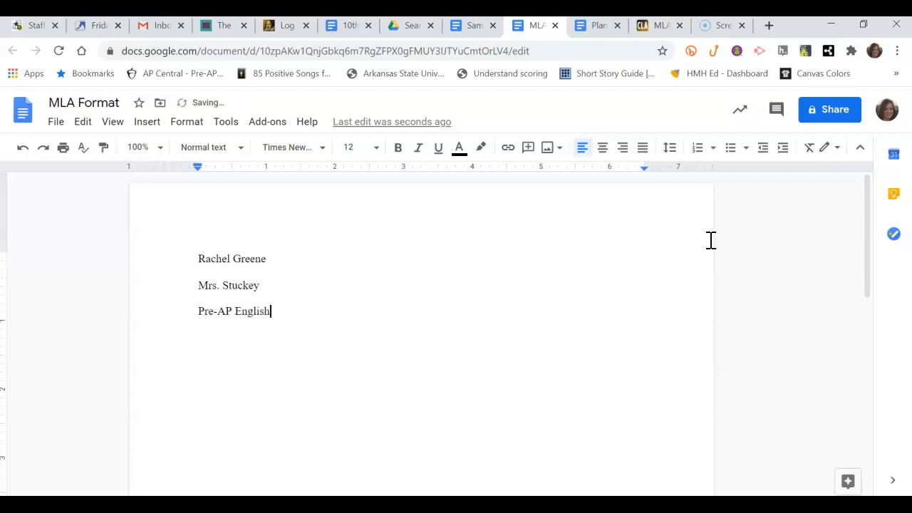
text( 10)
key(Return)
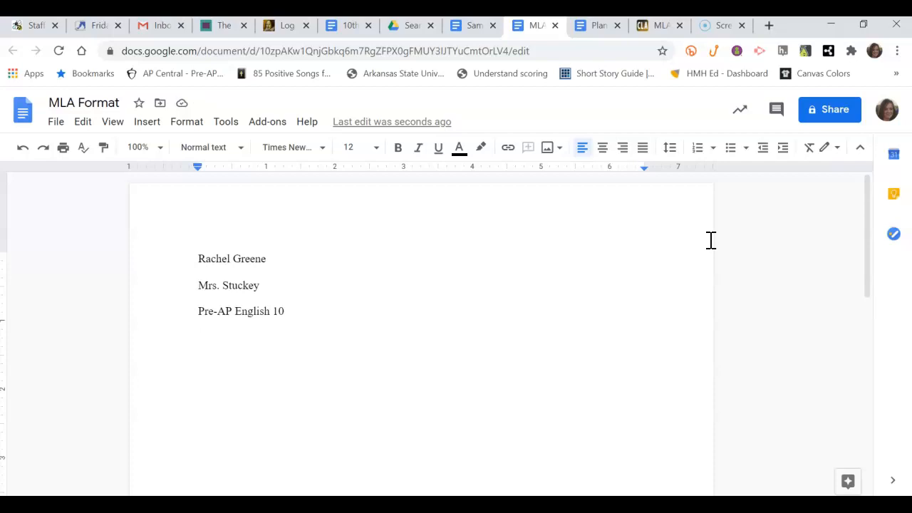
text(9 October)
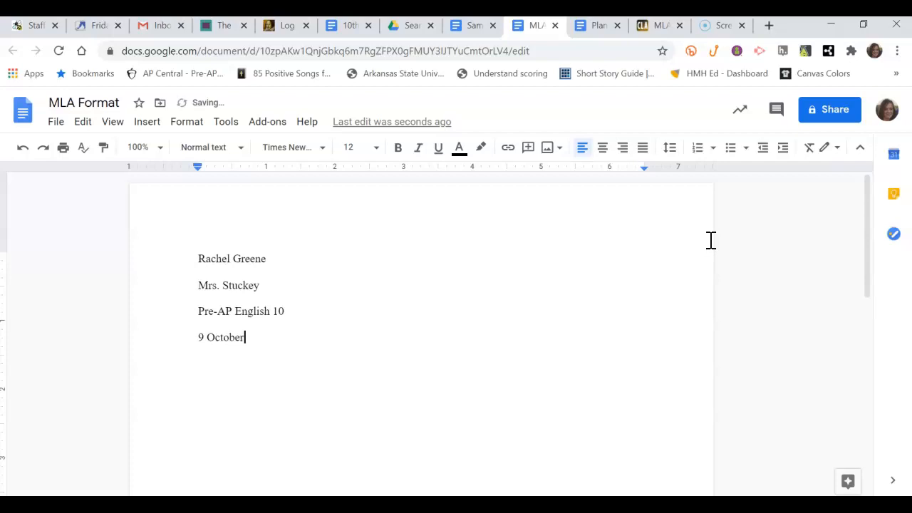
text( 2020)
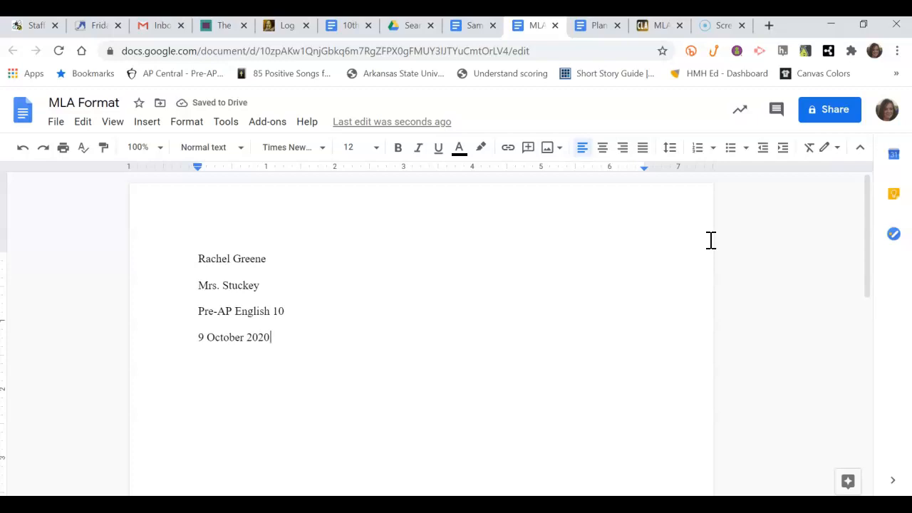
key(Return)
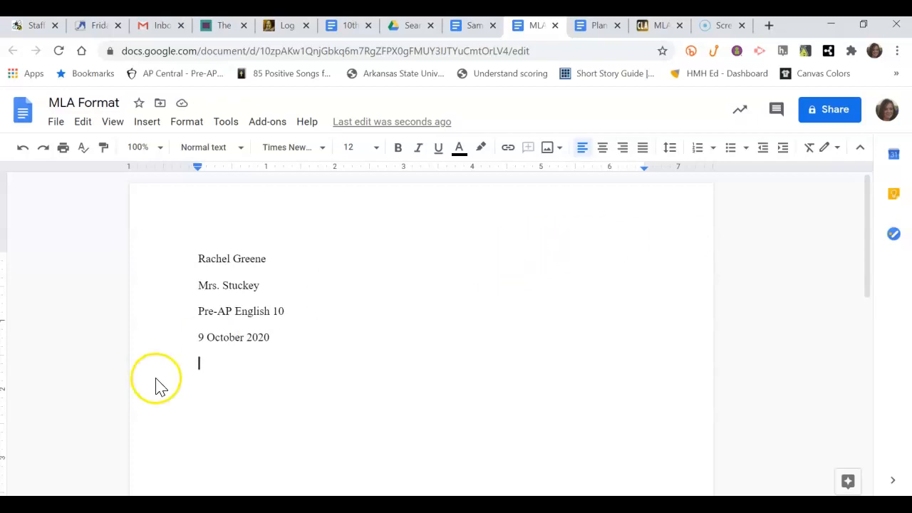
click(35, 506)
click(277, 341)
key(Return)
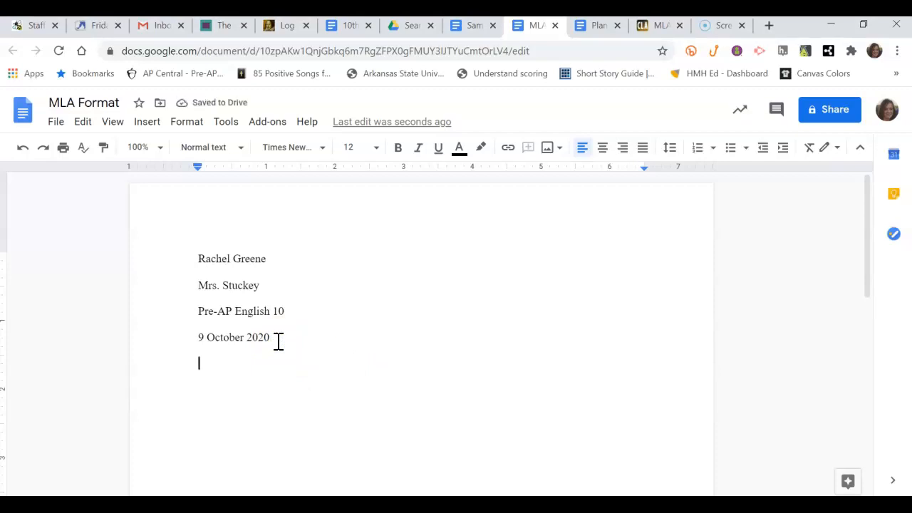
Type 'Title' below the heading and center it on the page.
text(Title)
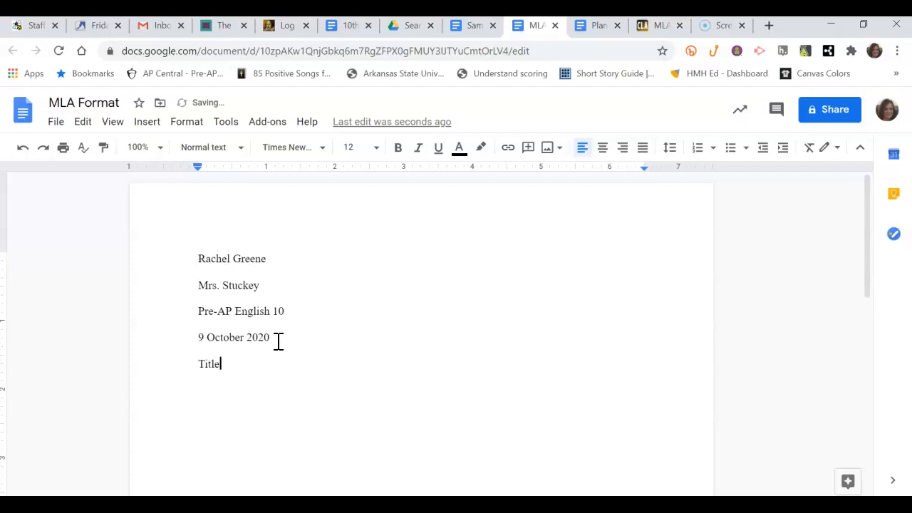
drag(200, 364, 223, 366)
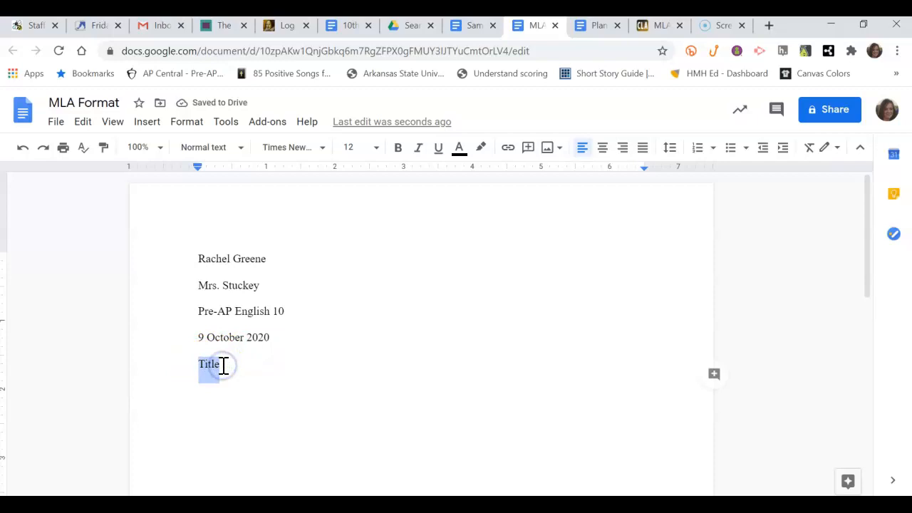
click(604, 151)
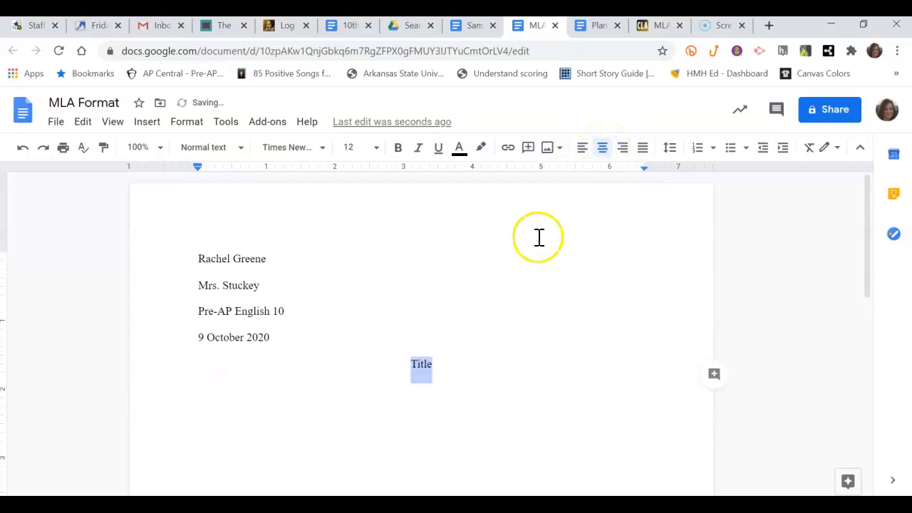
Start a new line below the title with left alignment.
click(447, 368)
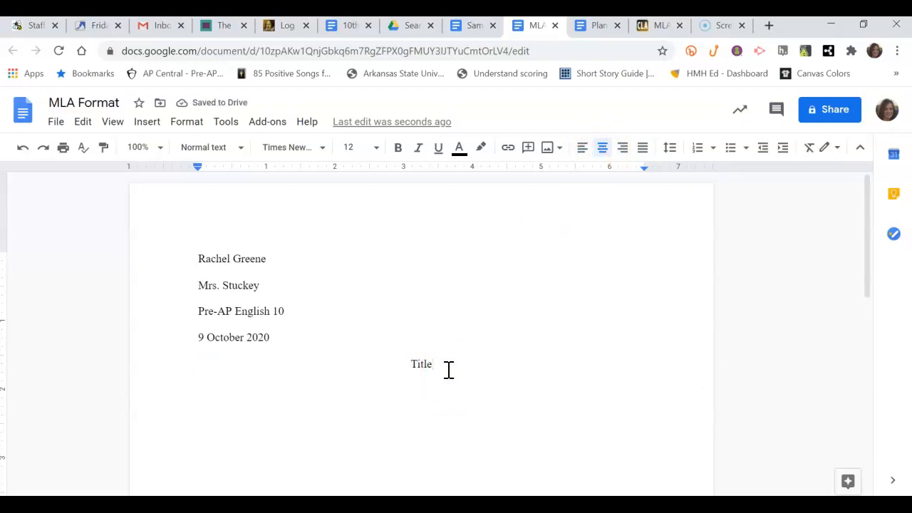
key(Return)
click(583, 150)
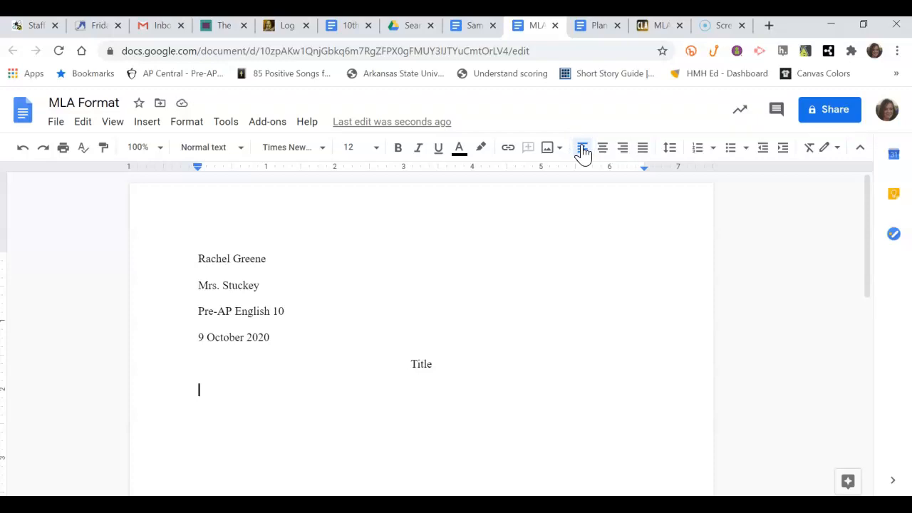
Add tab-indented, left-aligned paragraphs 'This is my first paragraph.' and 'This is my second paragraph.'.
key(Tab)
text(This is)
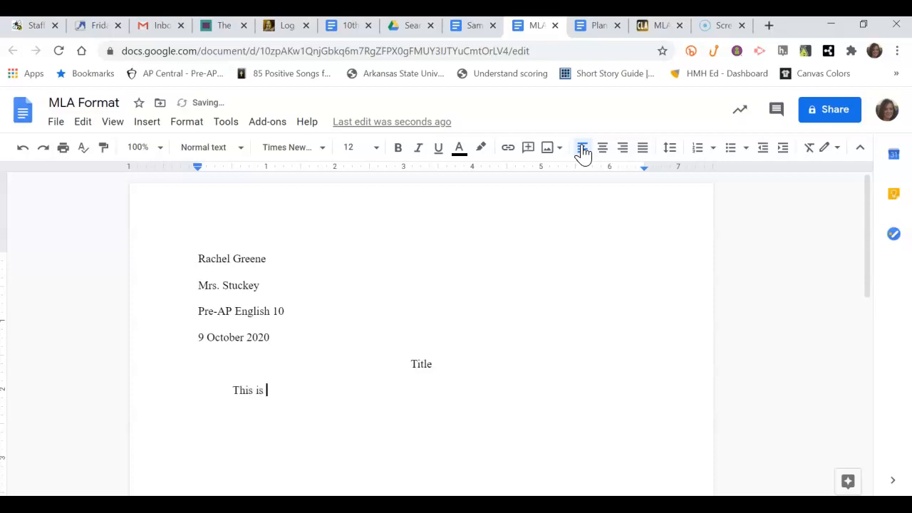
text( my first paragraph.)
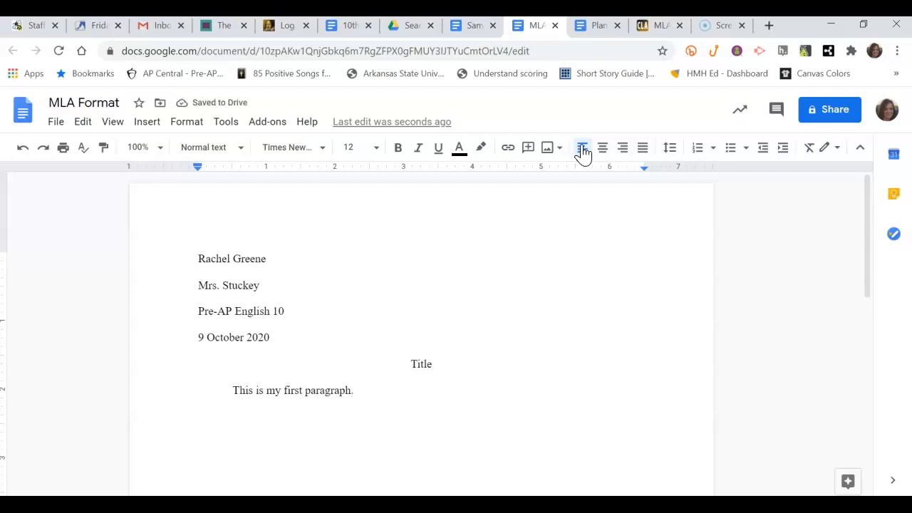
key(Return)
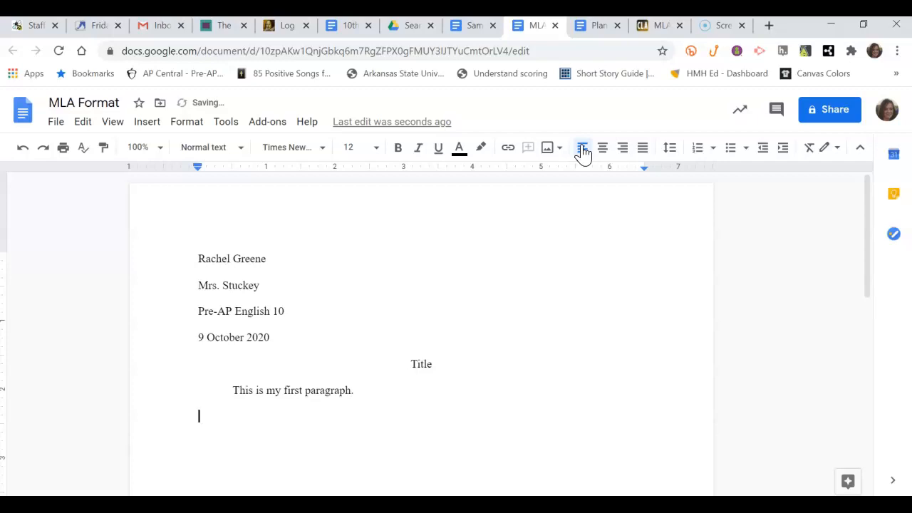
key(Tab)
key(Return)
text(This is my second pa)
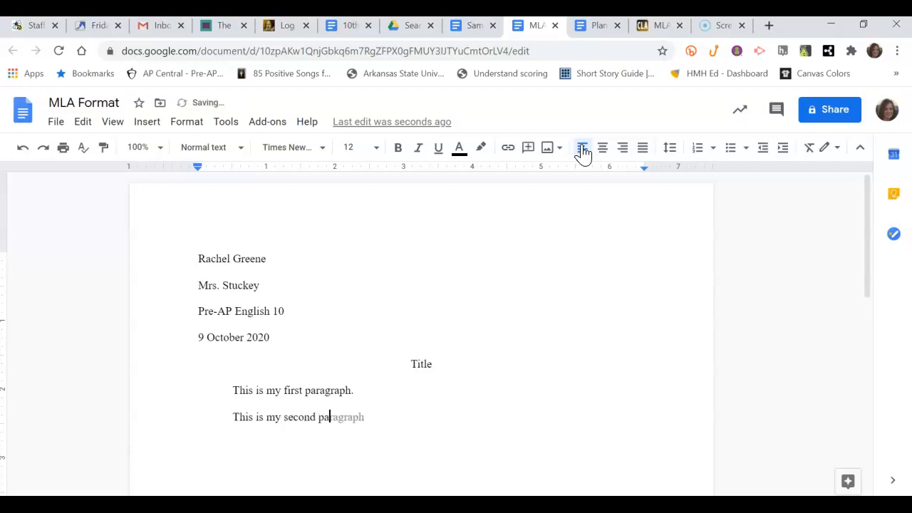
text(ragraph.)
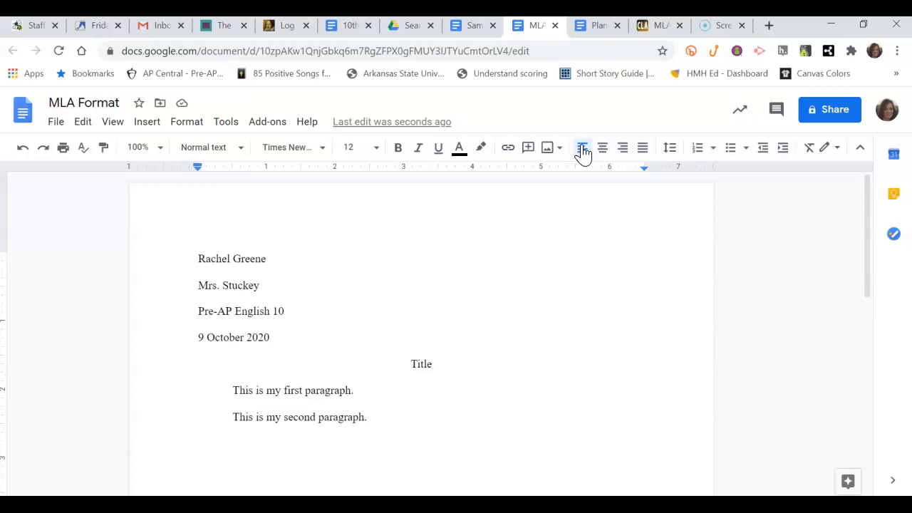
click(582, 150)
click(197, 227)
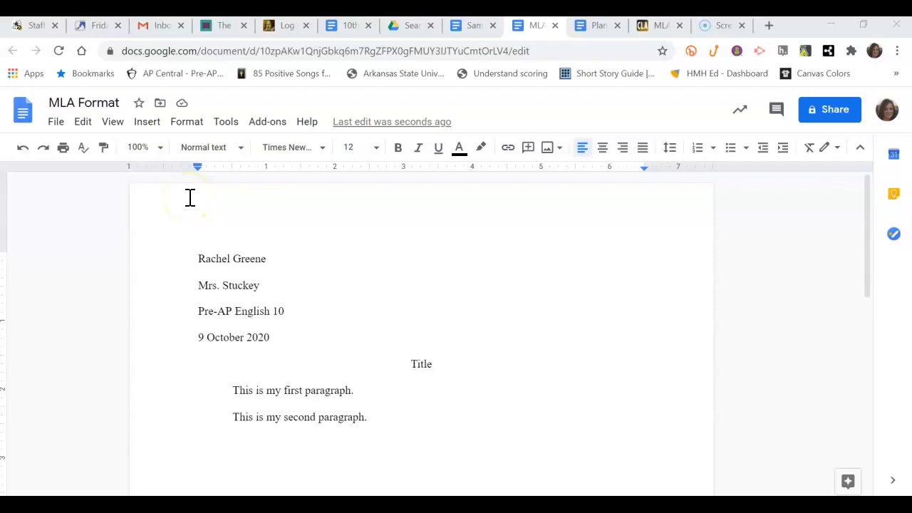
Insert top-right page numbers and type the student's surname before the number.
click(146, 129)
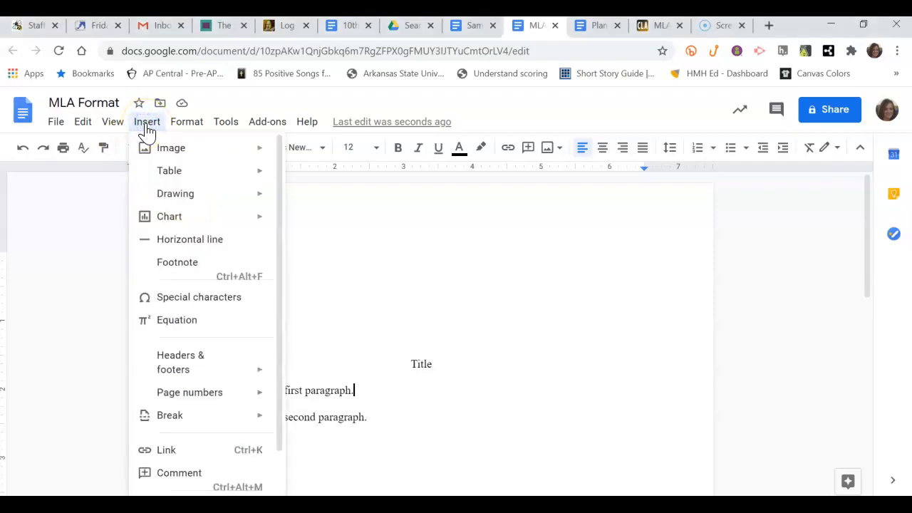
mouse_move(196, 390)
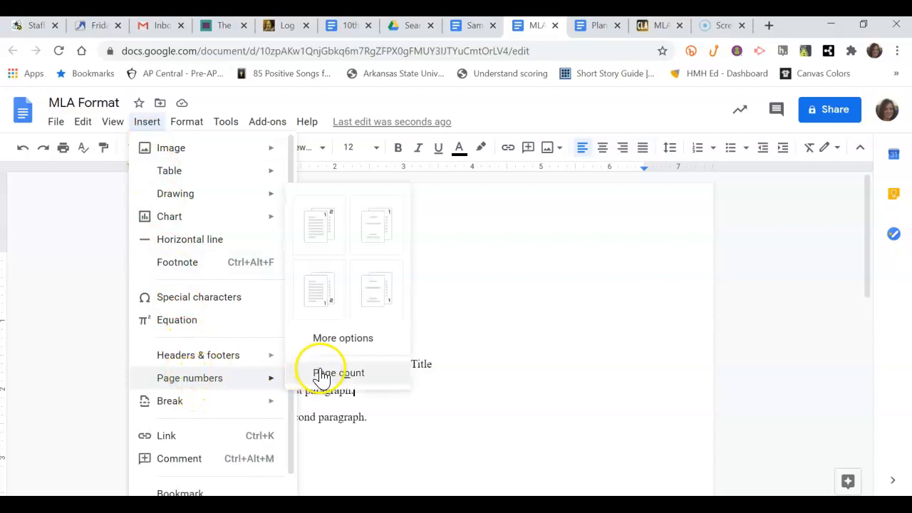
click(319, 234)
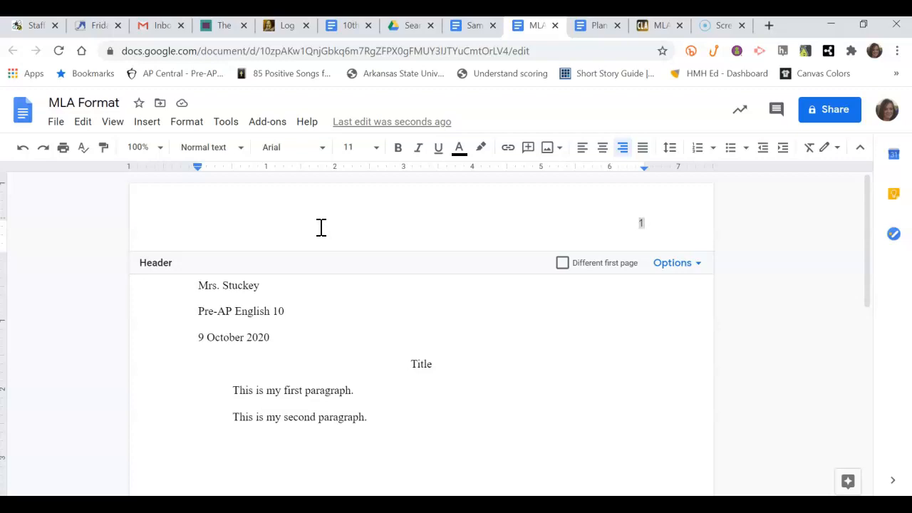
text(Greene)
Format the page-number header text as Times New Roman, size 12.
drag(600, 223, 651, 223)
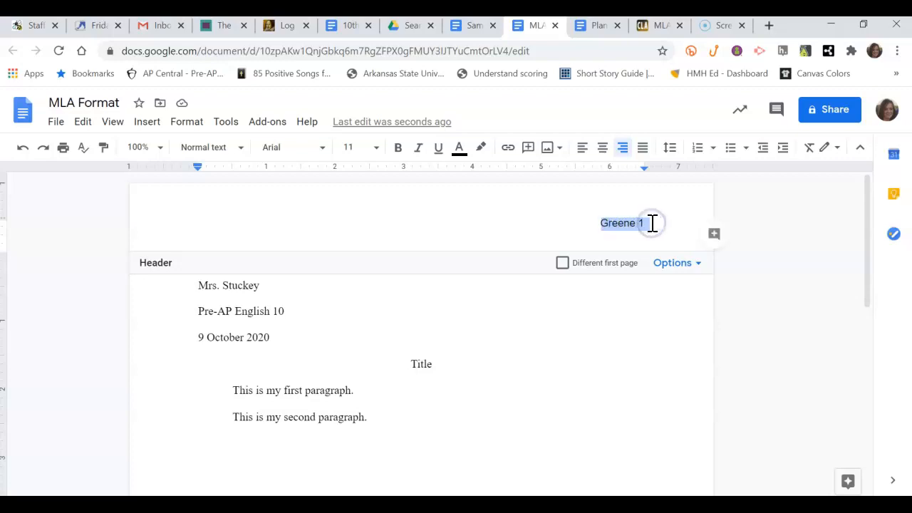
click(322, 154)
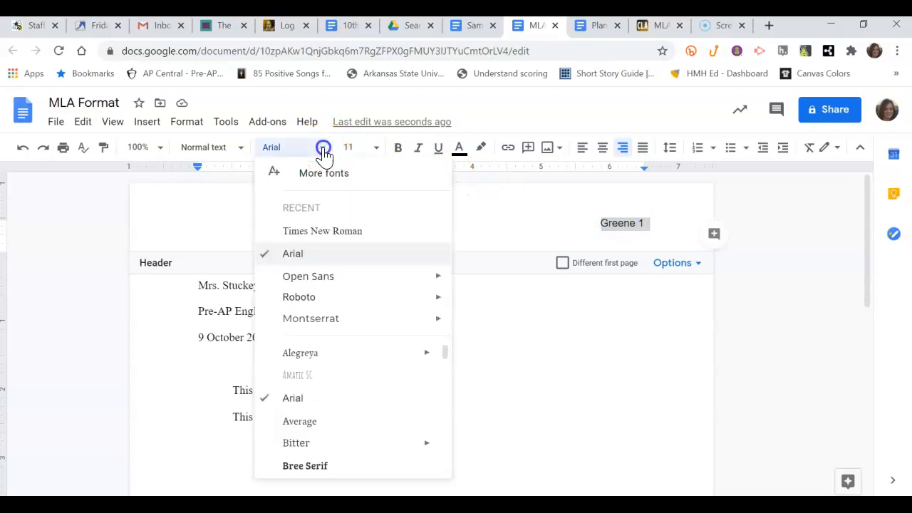
click(320, 238)
click(377, 151)
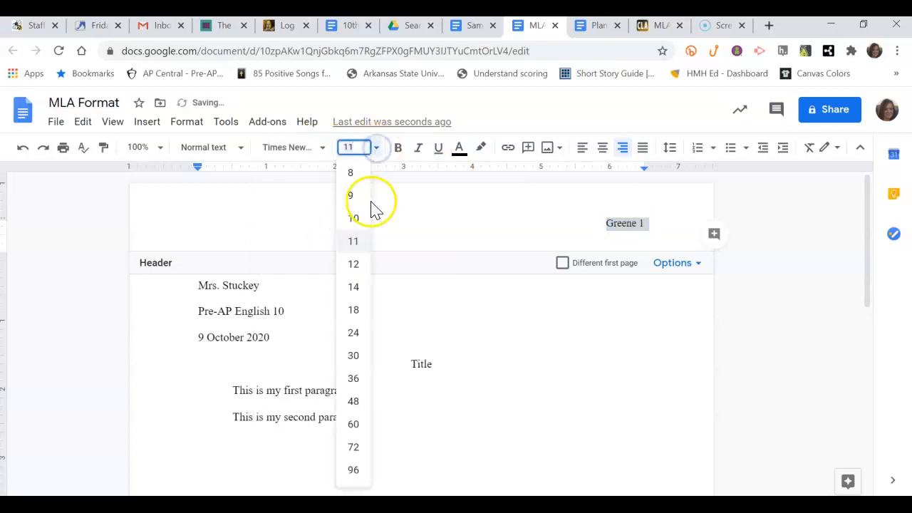
click(356, 265)
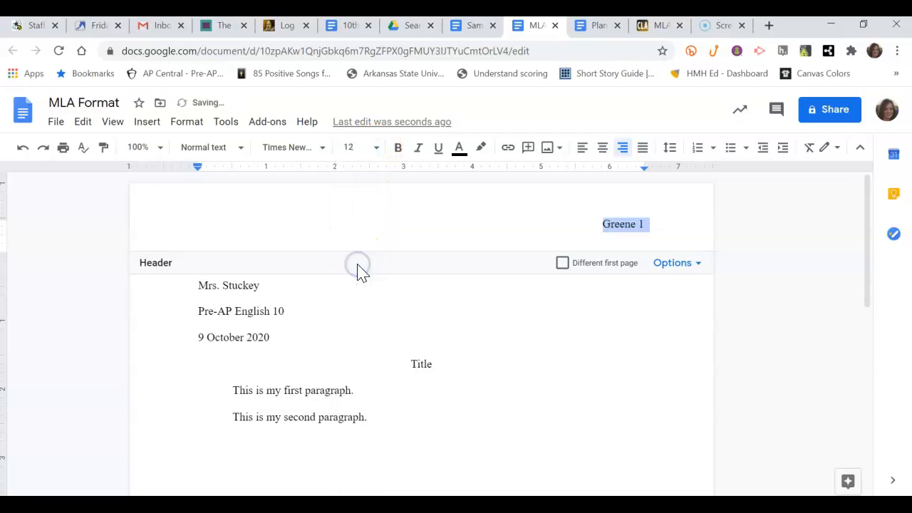
Add a line after the second paragraph to extend the document onto page two.
click(470, 363)
click(397, 421)
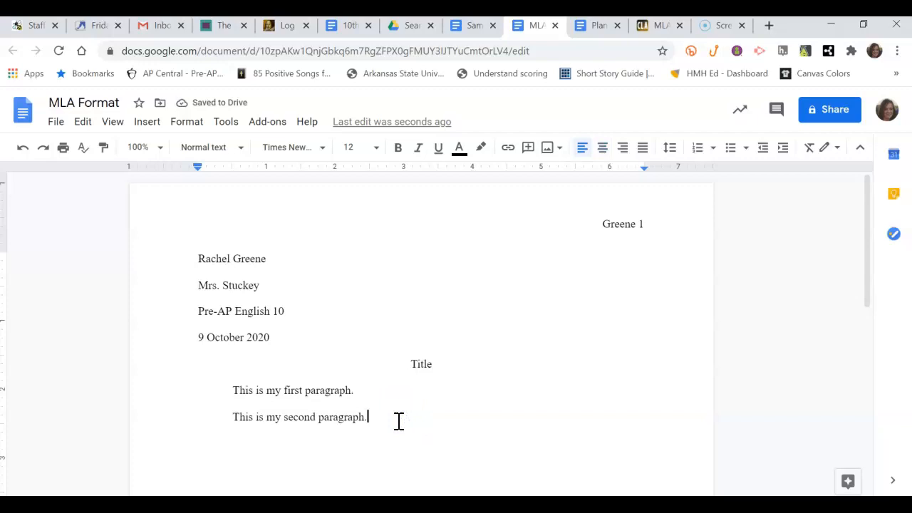
key(Return)
key(Return)
key(Return)
key(Return)
key(Return)
key(Return)
key(Return)
key(Return)
key(Return)
key(Return)
key(Return)
key(Return)
key(Return)
key(Return)
key(Return)
key(Return)
key(Return)
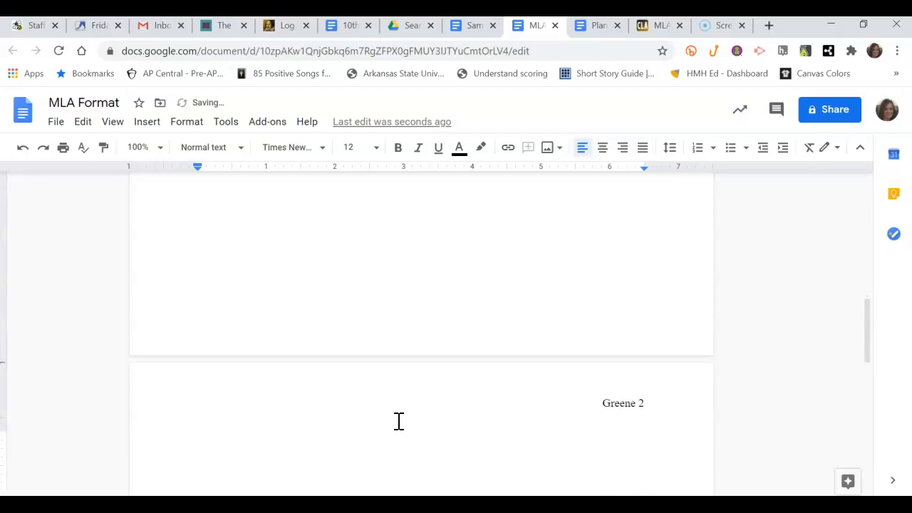